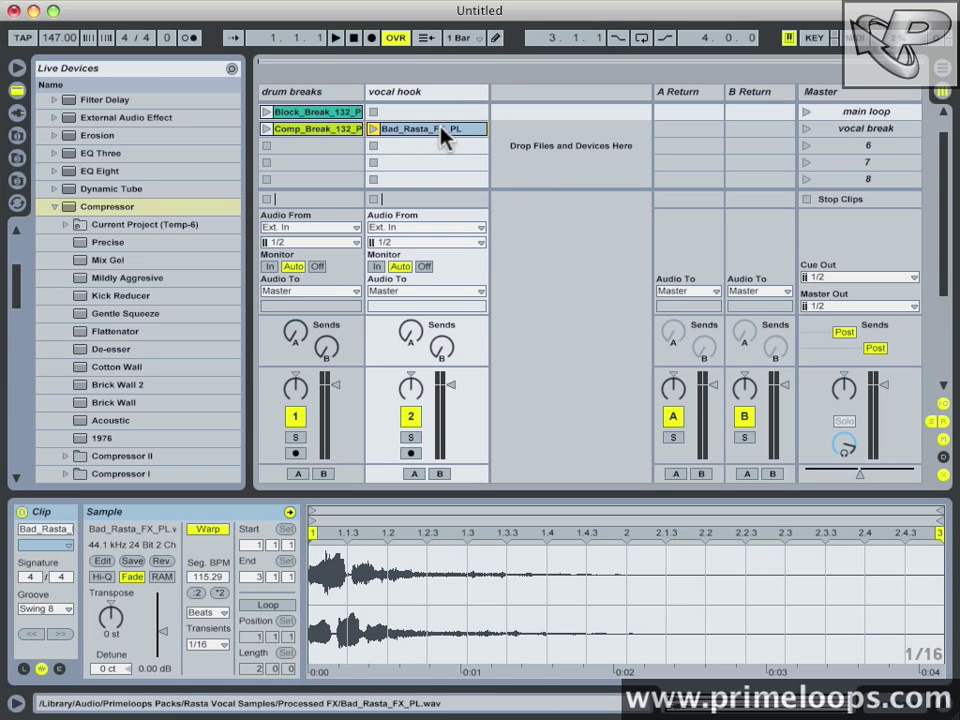
# Select the vocal hook and drum breaks tracks and show the Block_Break clip's details
pyautogui.click(447, 92)
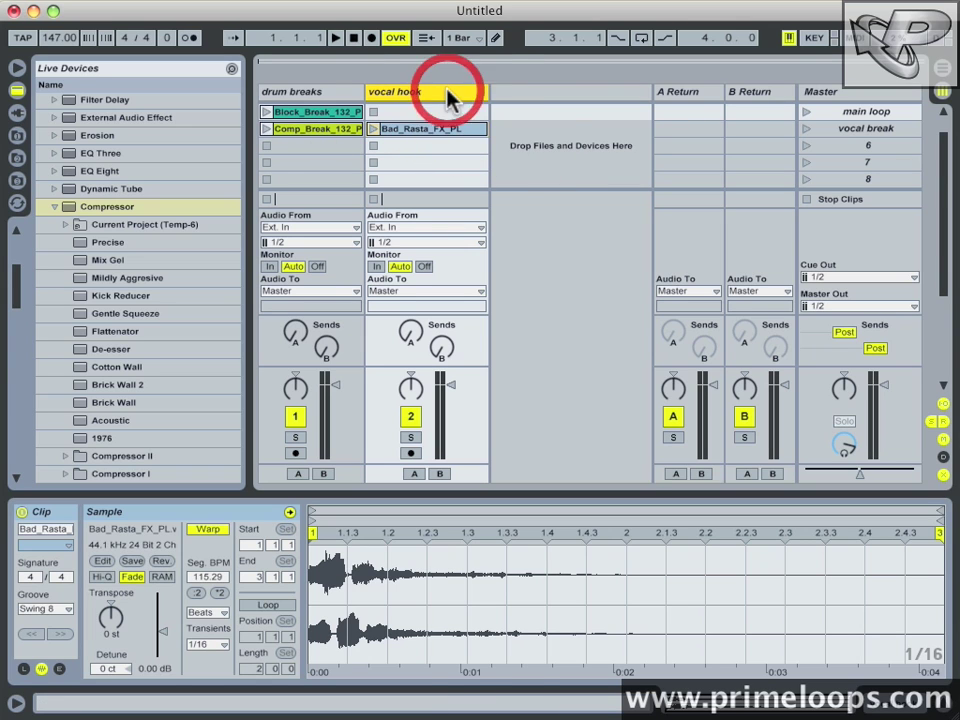
pyautogui.click(344, 92)
pyautogui.click(407, 92)
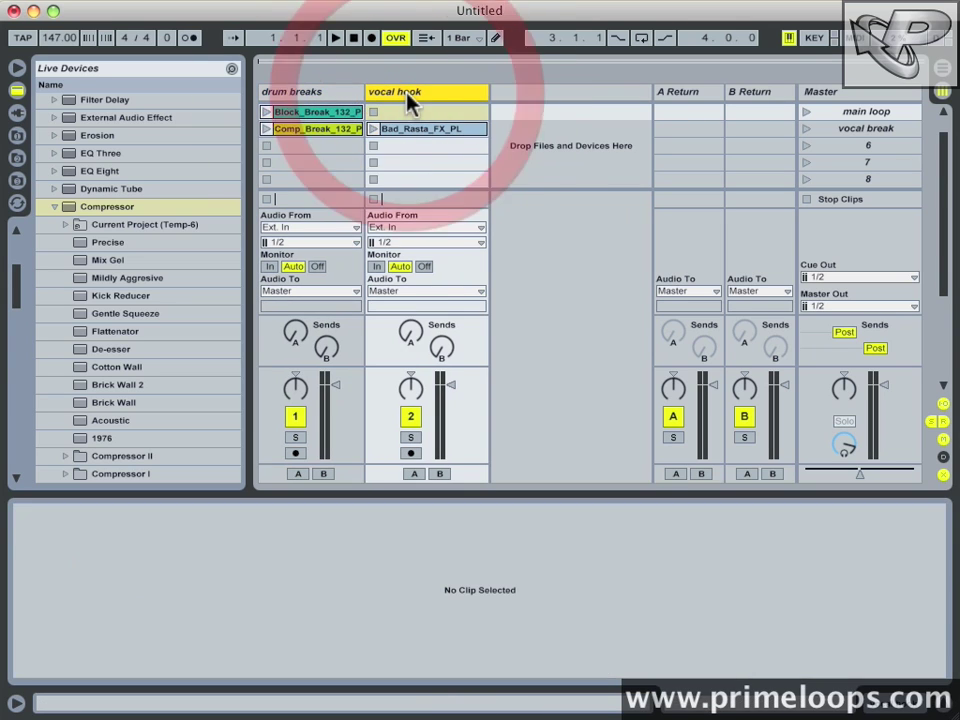
pyautogui.click(312, 93)
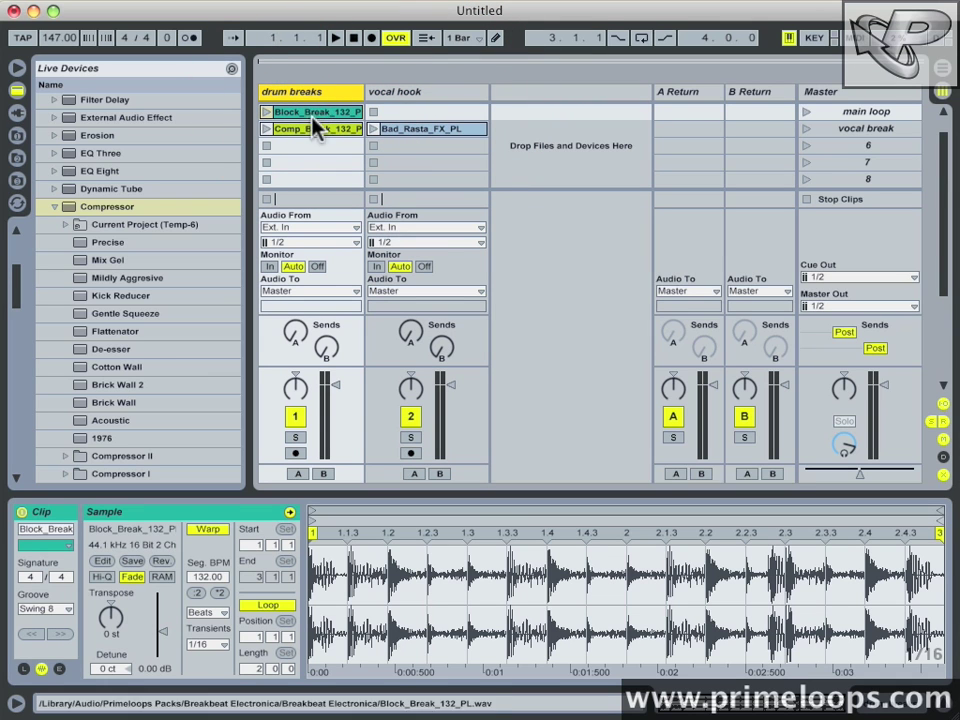
# Select the main loop and vocal break scenes in turn, ending on main loop
pyautogui.click(852, 112)
pyautogui.click(852, 128)
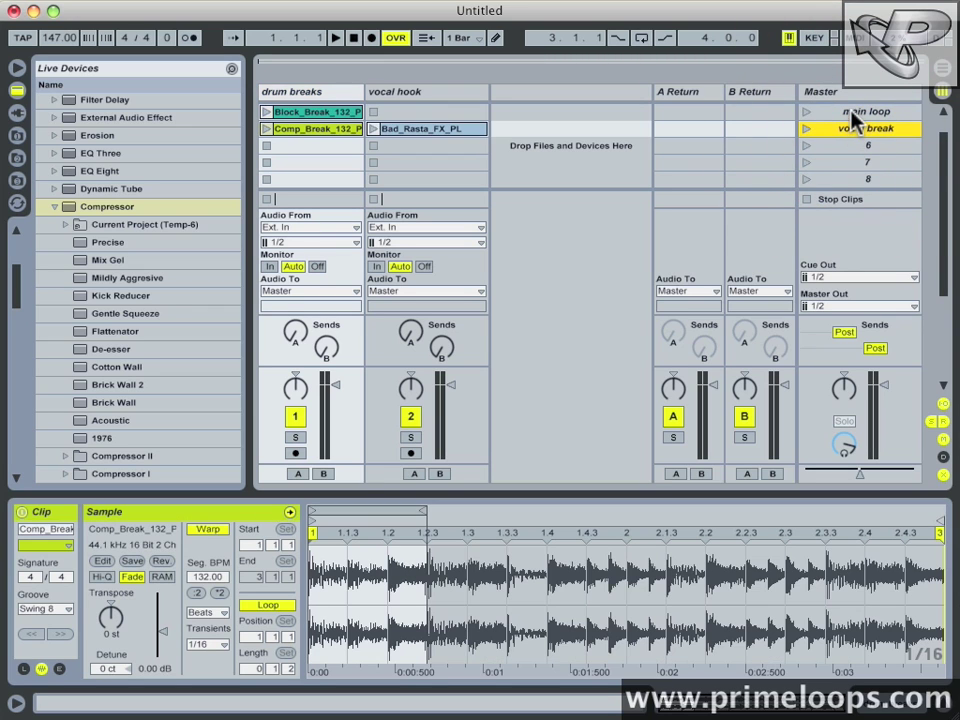
pyautogui.click(852, 112)
pyautogui.click(852, 128)
pyautogui.click(852, 112)
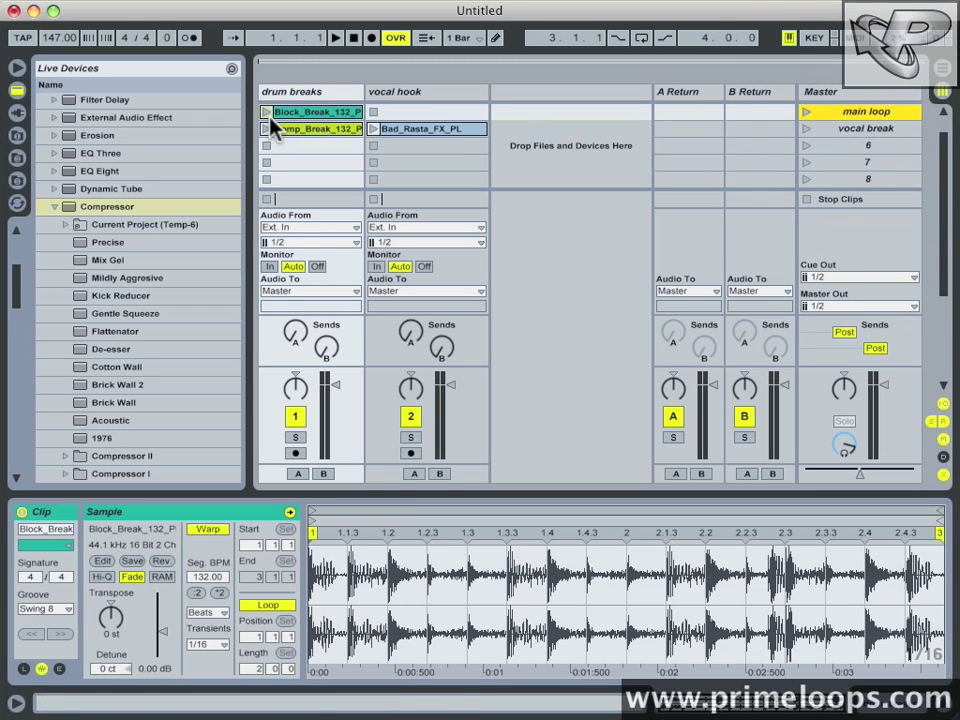
# Launch the main loop scene, then the vocal break scene, and stop playback
pyautogui.click(806, 112)
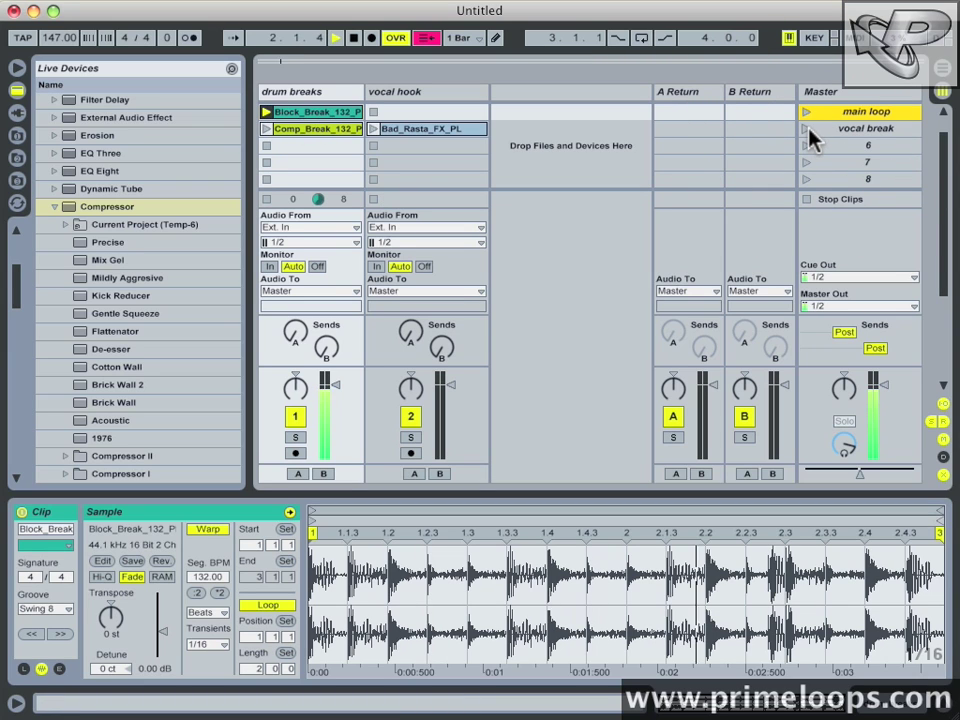
pyautogui.click(855, 131)
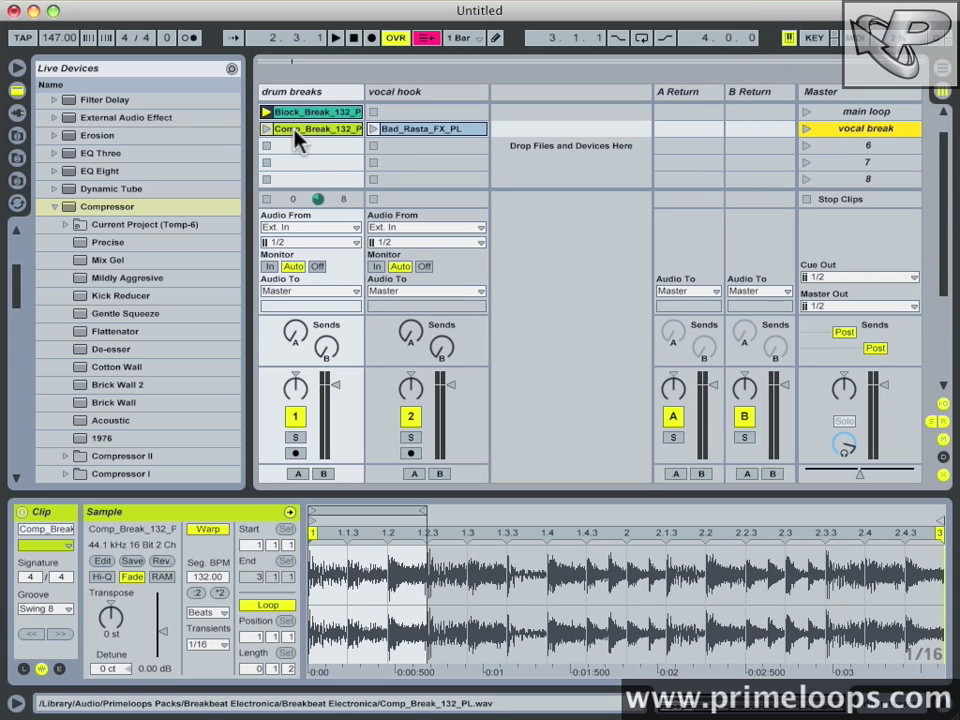
pyautogui.click(807, 130)
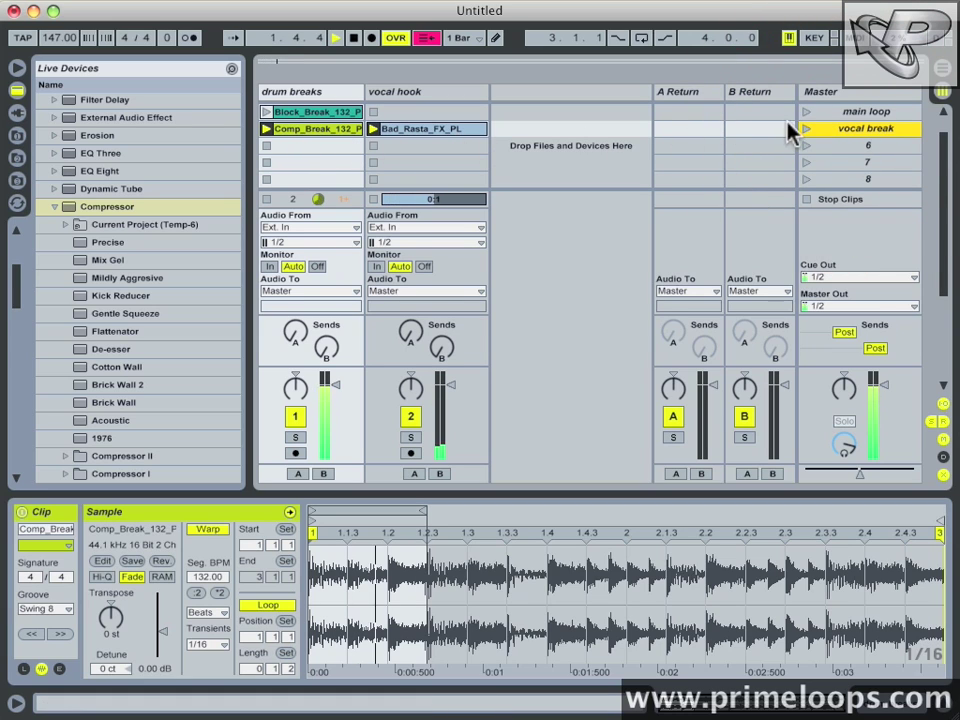
pyautogui.press('space')
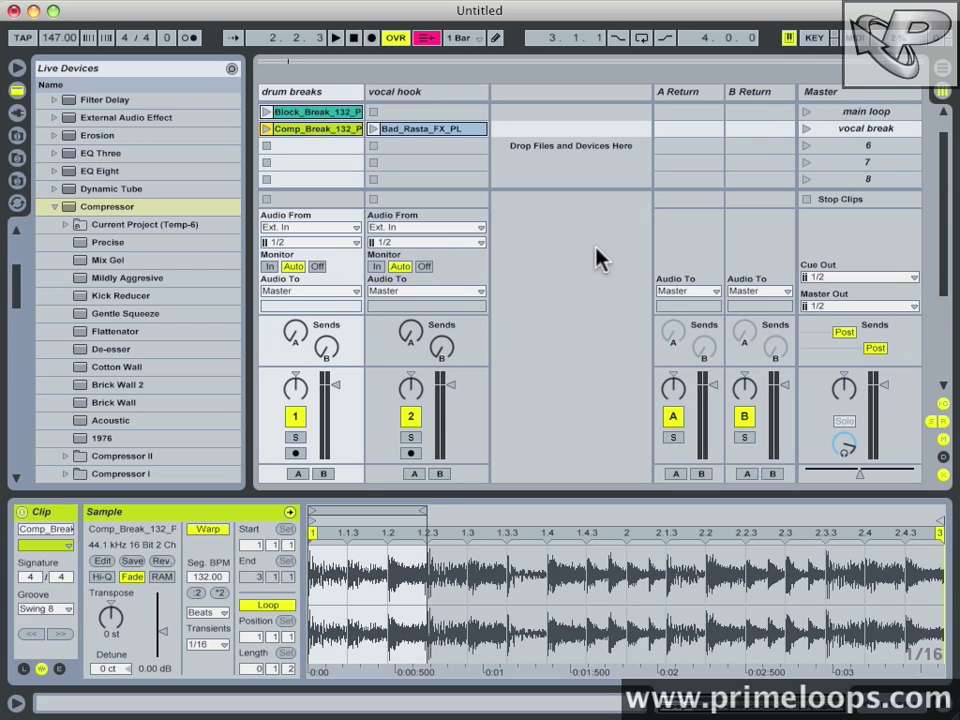
# In Arrangement View, set the loop brace to bars 1–5 and unfold the vocal hook track
pyautogui.press('Tab')
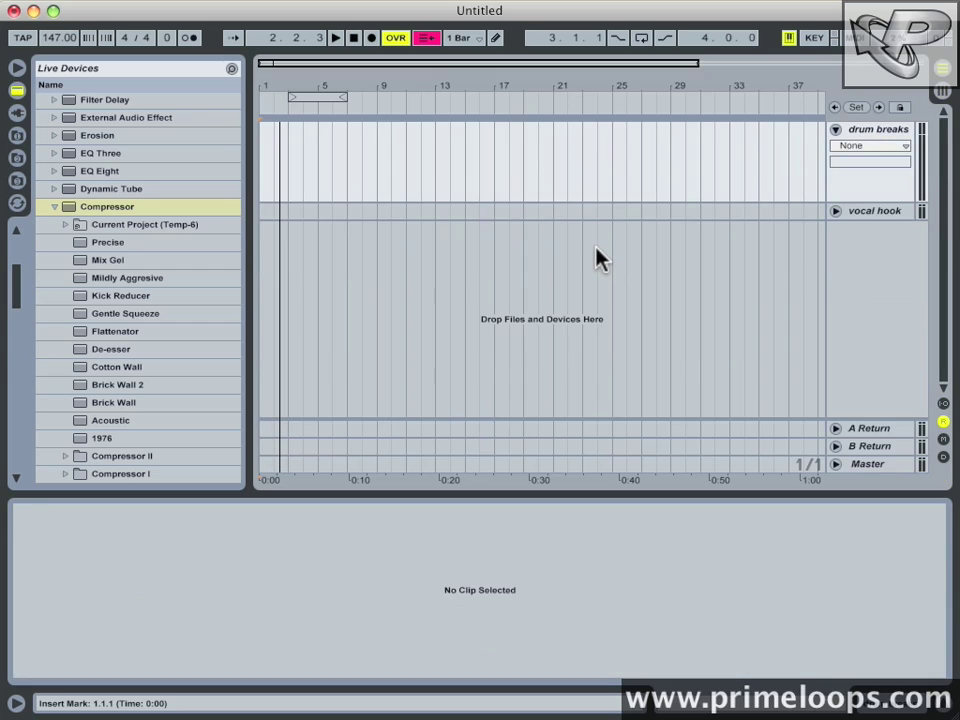
pyautogui.press('Tab')
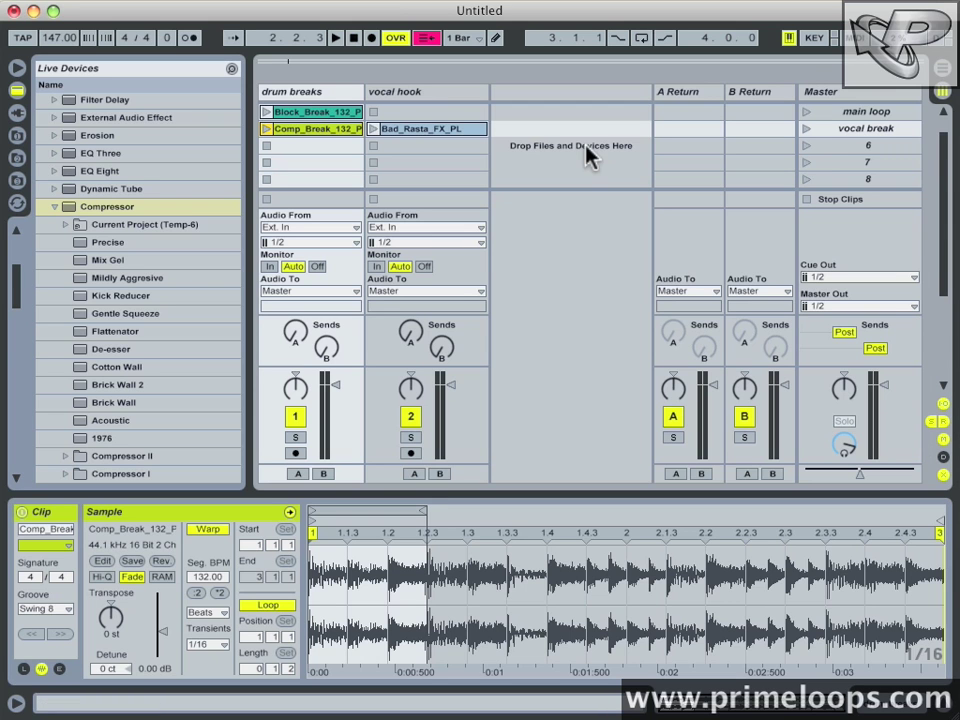
pyautogui.press('Tab')
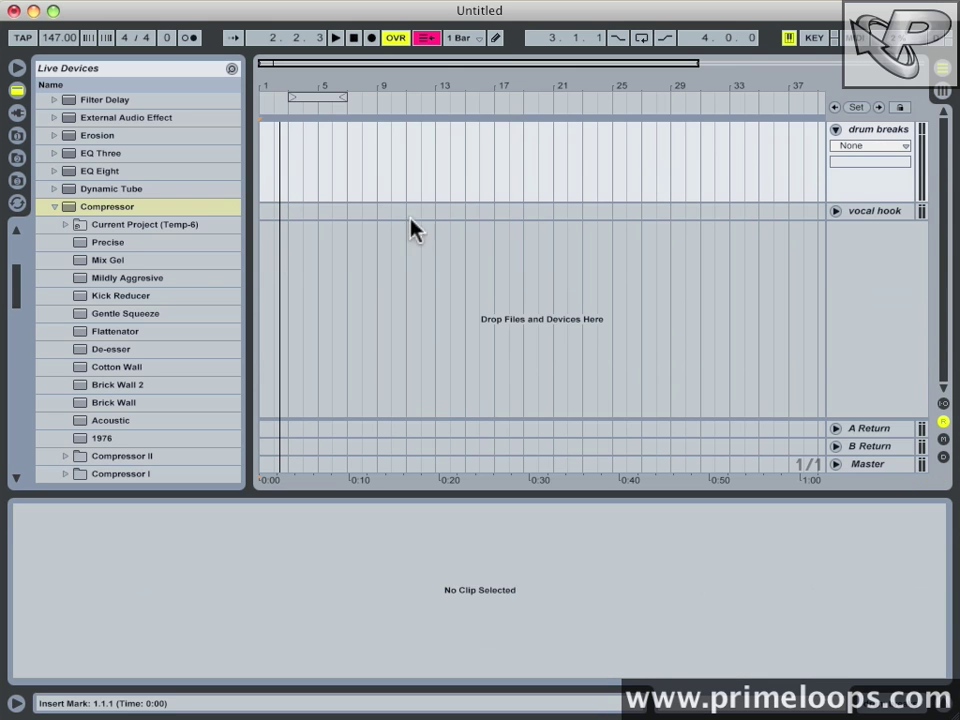
pyautogui.moveTo(300, 97); pyautogui.dragTo(270, 97)
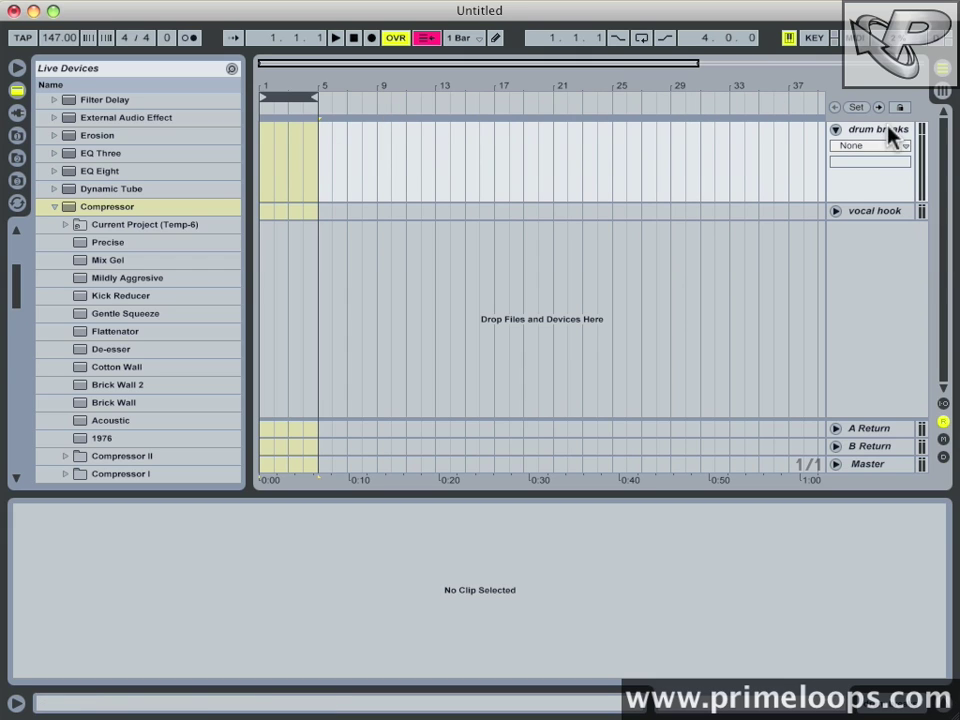
pyautogui.click(836, 212)
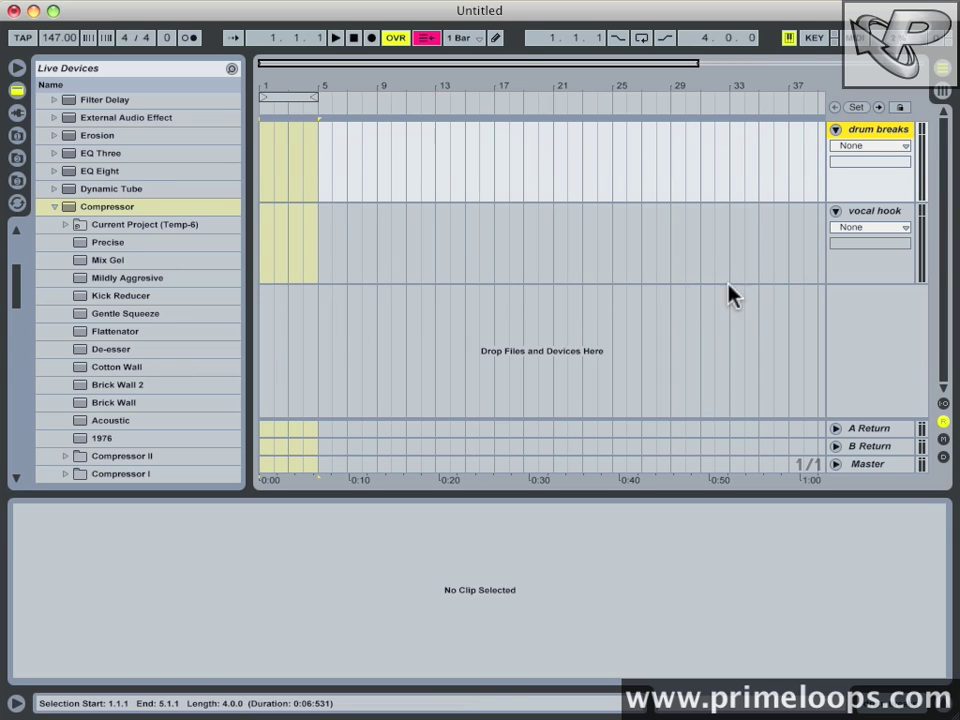
pyautogui.click(755, 225)
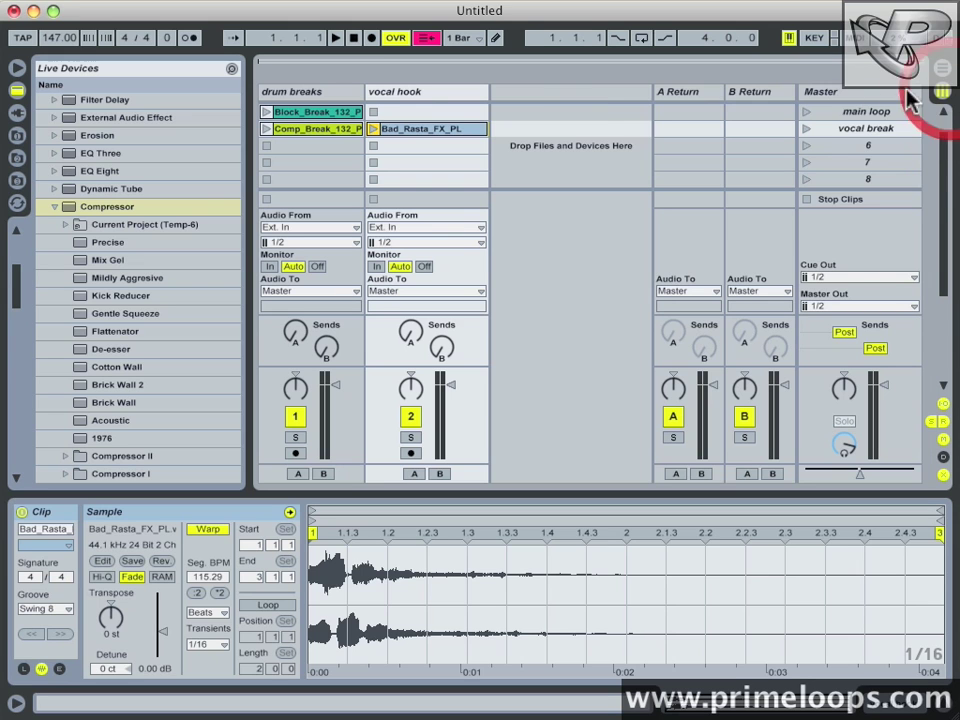
# Toggle between Session and Arrangement View, finishing in Arrangement View
pyautogui.click(942, 68)
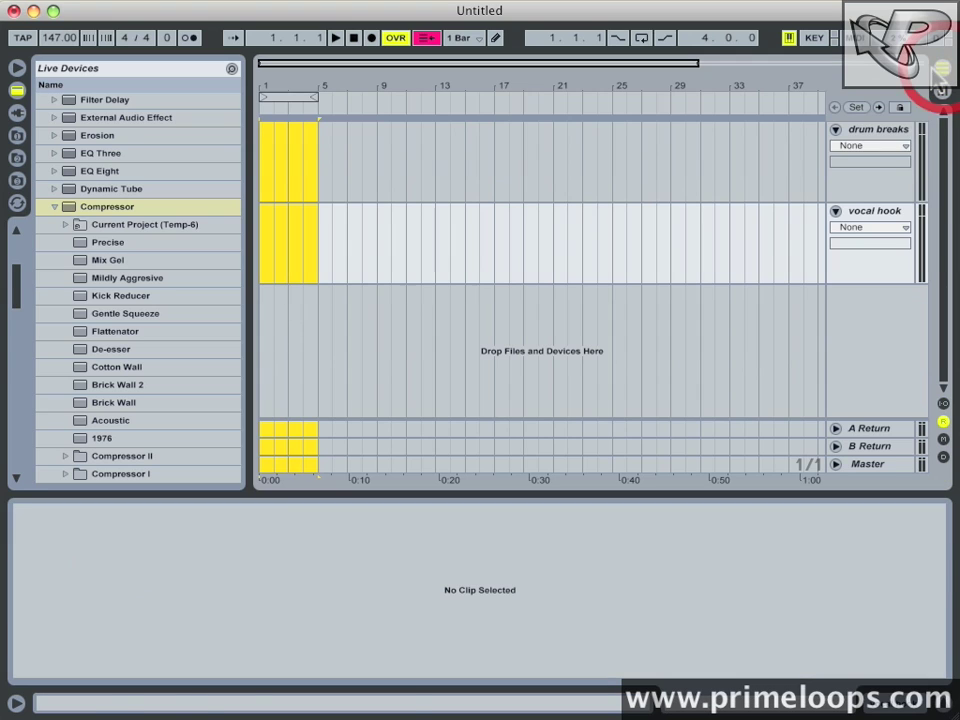
pyautogui.click(942, 68)
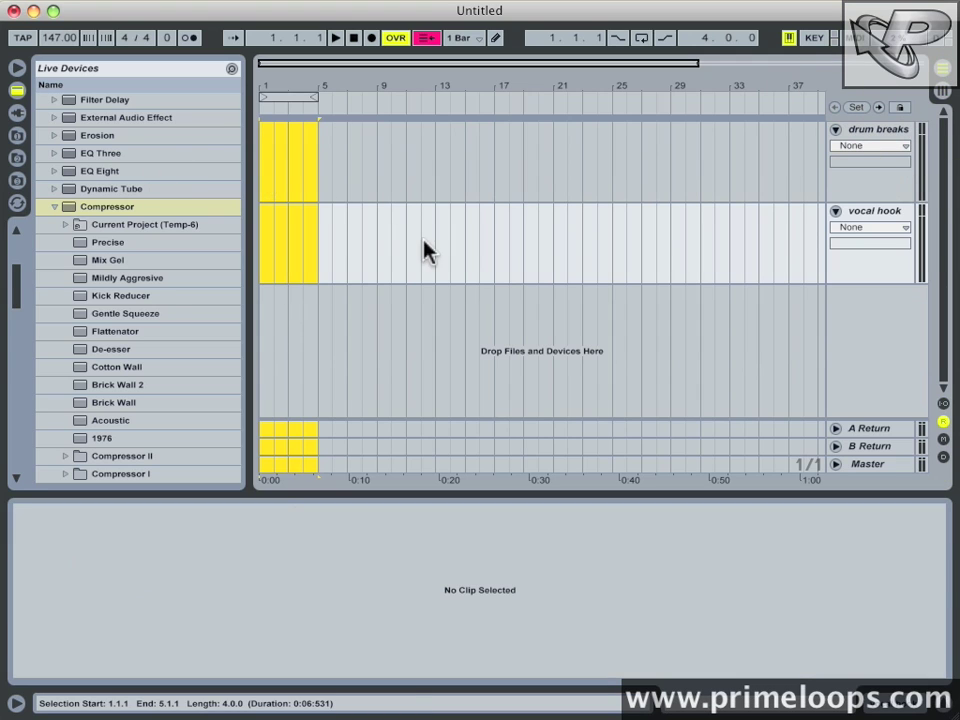
pyautogui.click(942, 93)
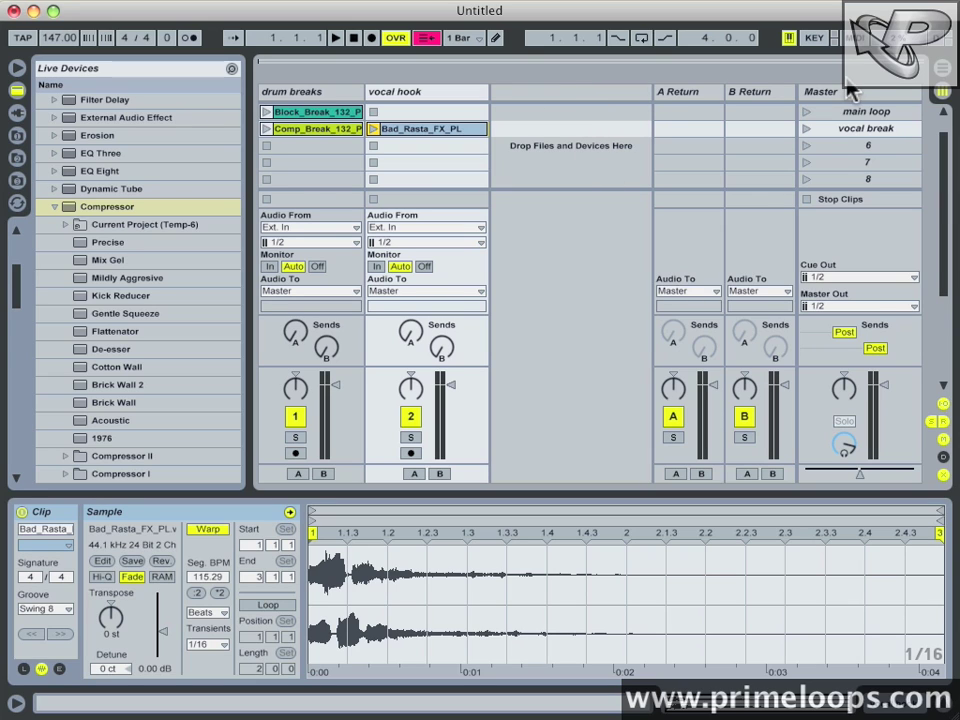
pyautogui.press('Tab')
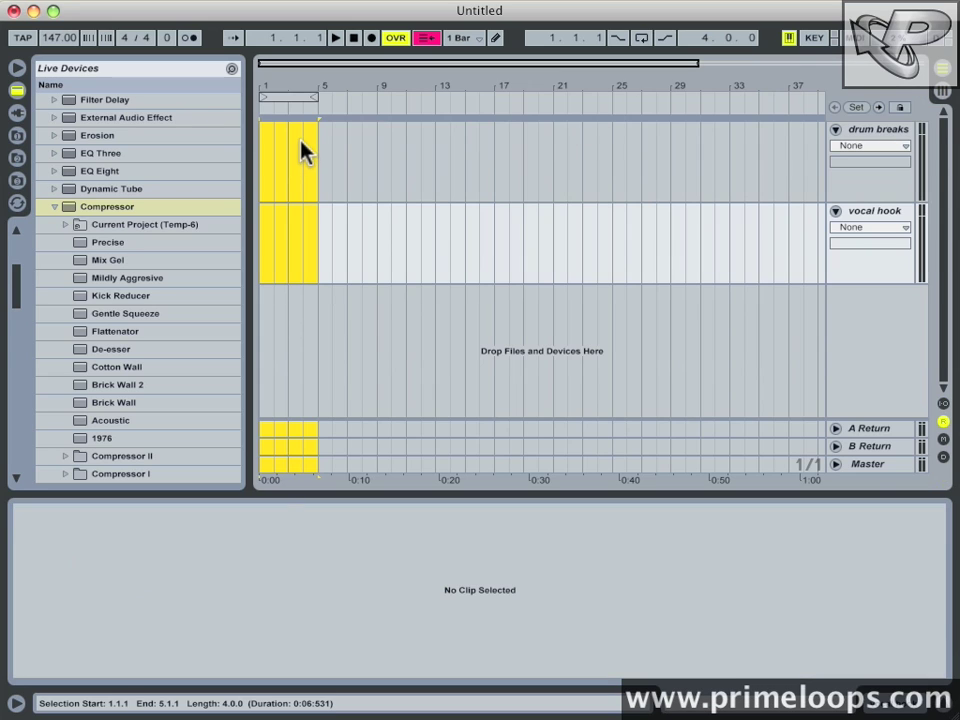
# Enable Arrangement Record and alternate main loop and vocal break scenes, ending on main loop
pyautogui.press('Tab')
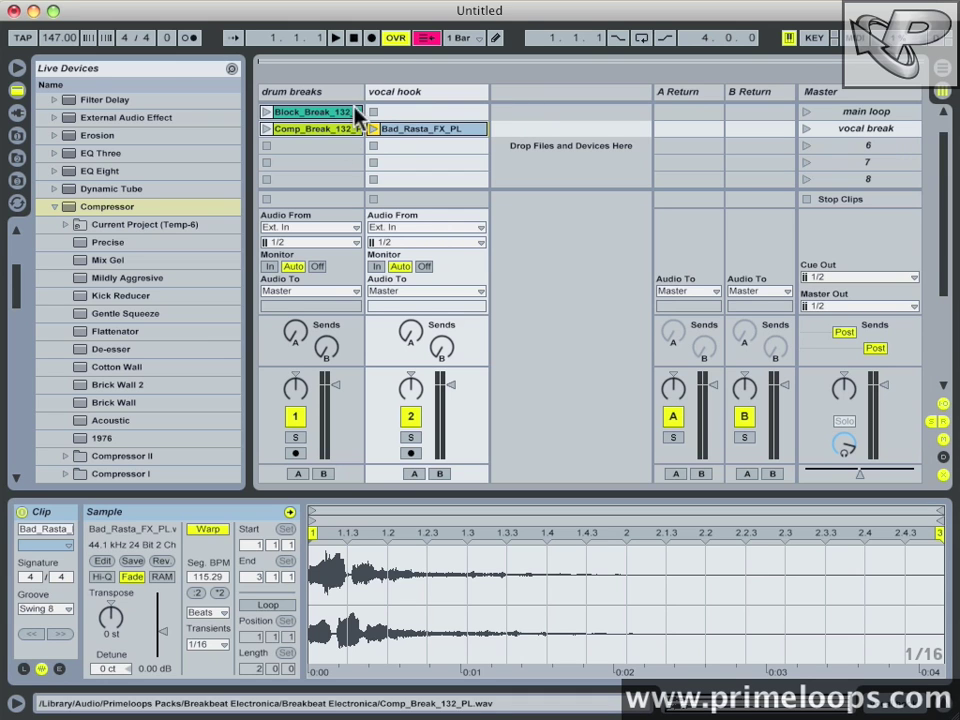
pyautogui.click(372, 38)
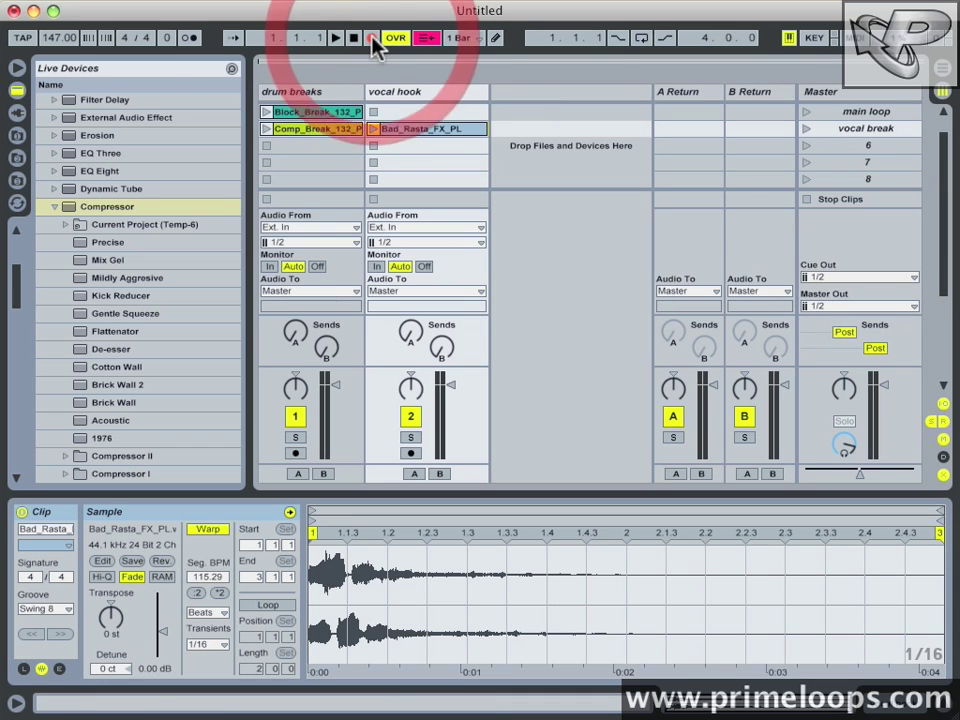
pyautogui.click(805, 113)
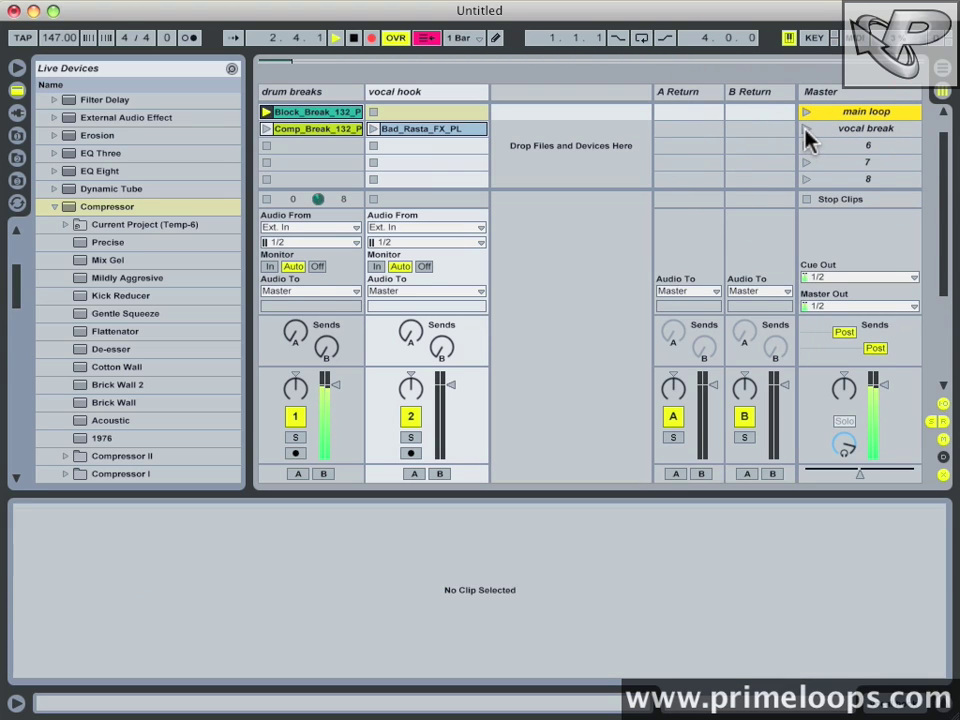
pyautogui.click(805, 128)
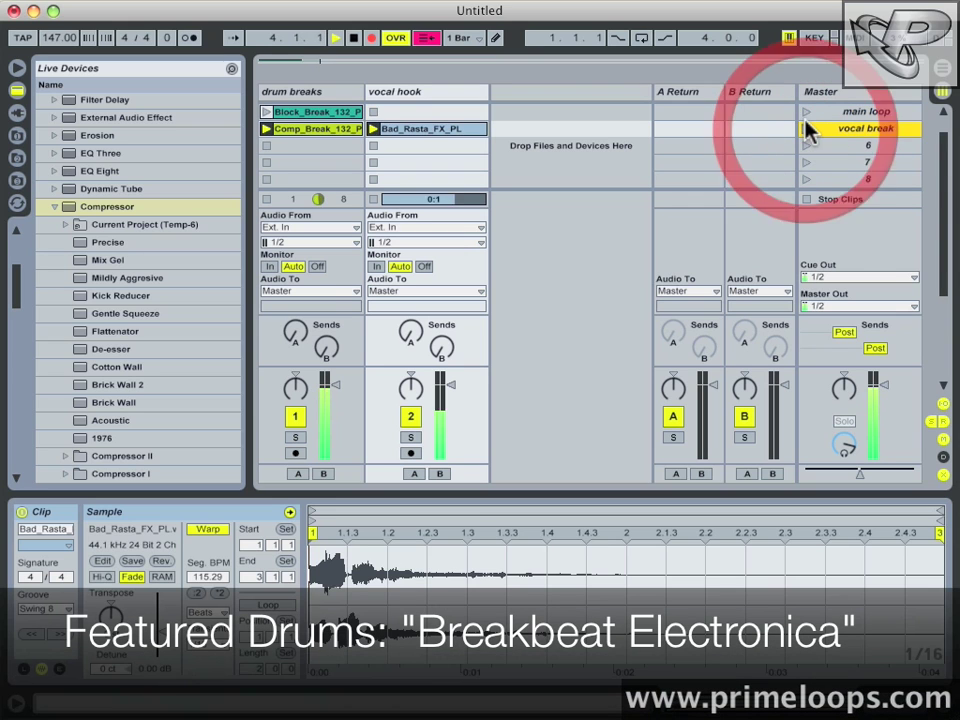
pyautogui.click(806, 112)
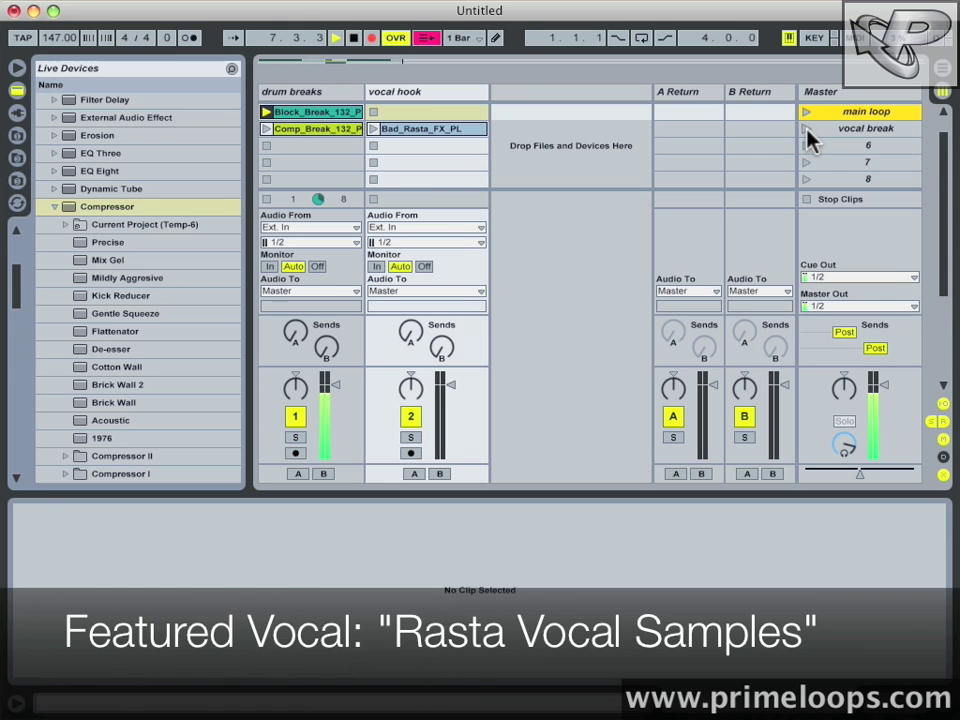
pyautogui.click(806, 129)
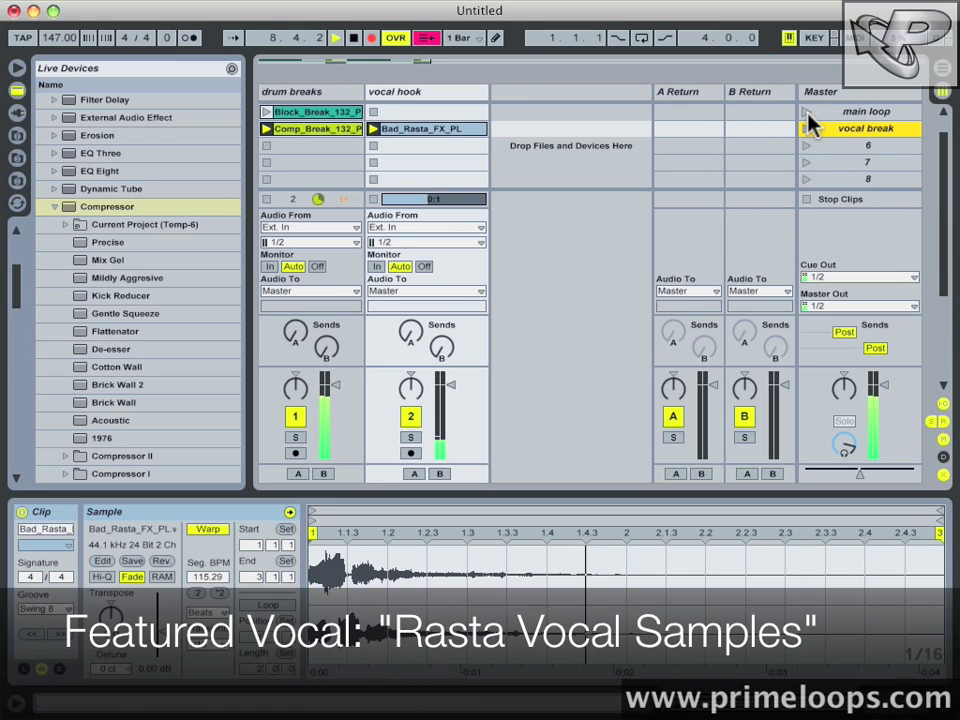
pyautogui.click(807, 112)
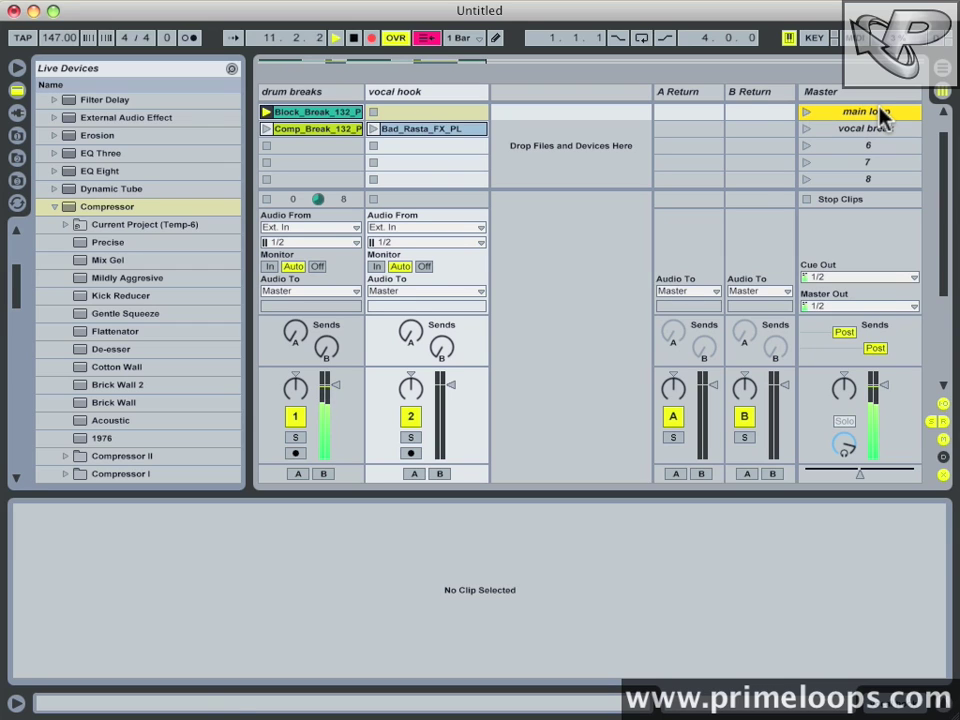
# Stop recording, select the first Block_Break clip at bar 1 in Arrangement View, and play it back
pyautogui.press('v')
pyautogui.press('space')
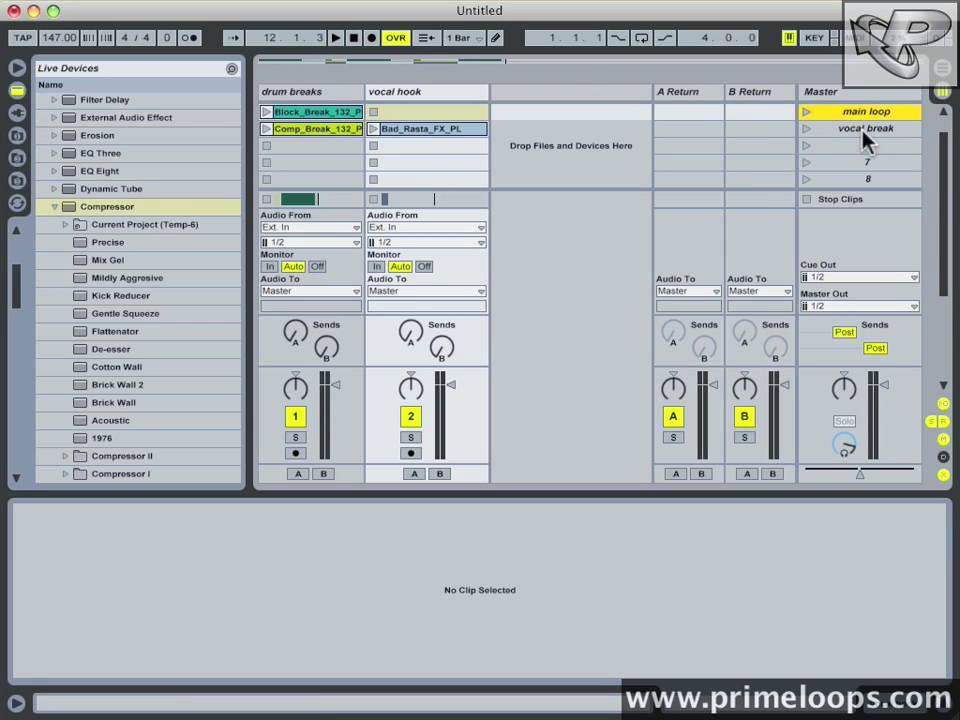
pyautogui.press('Tab')
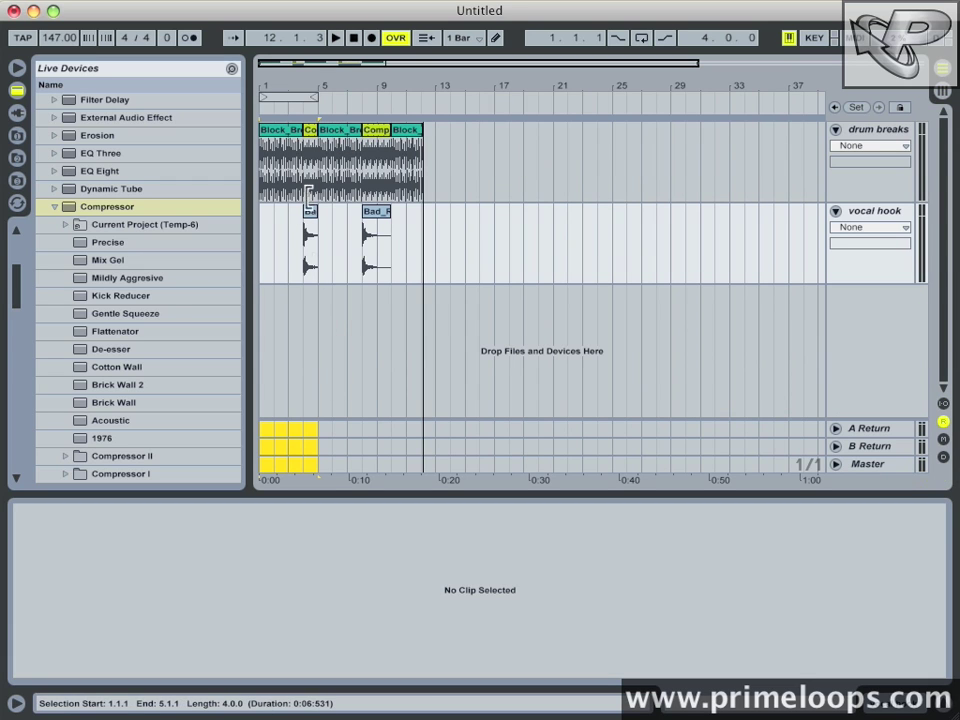
pyautogui.click(266, 165)
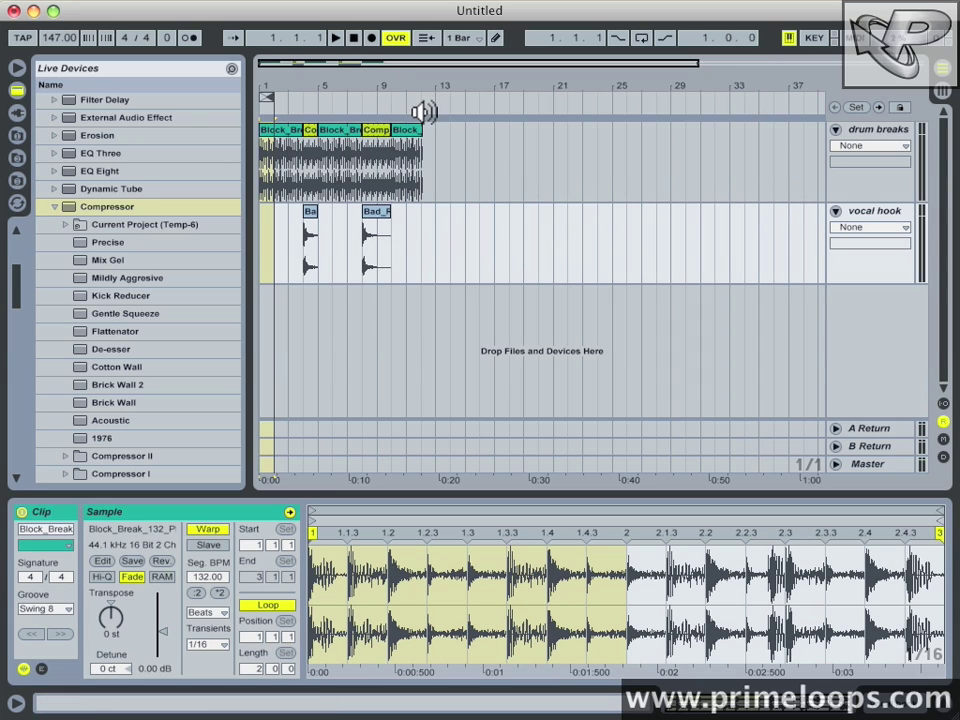
pyautogui.press('space')
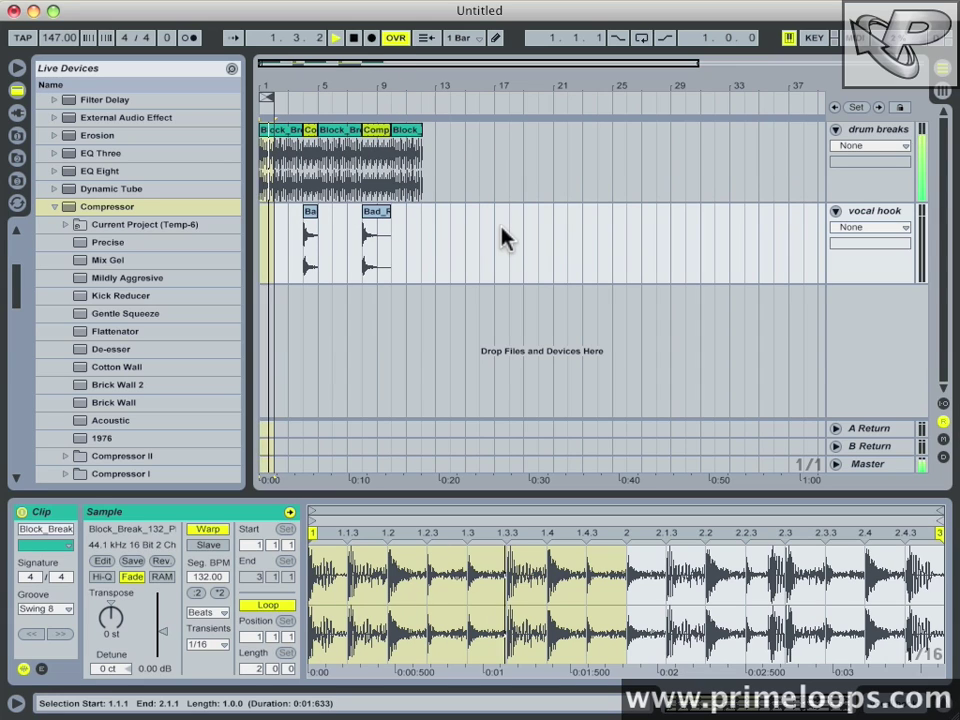